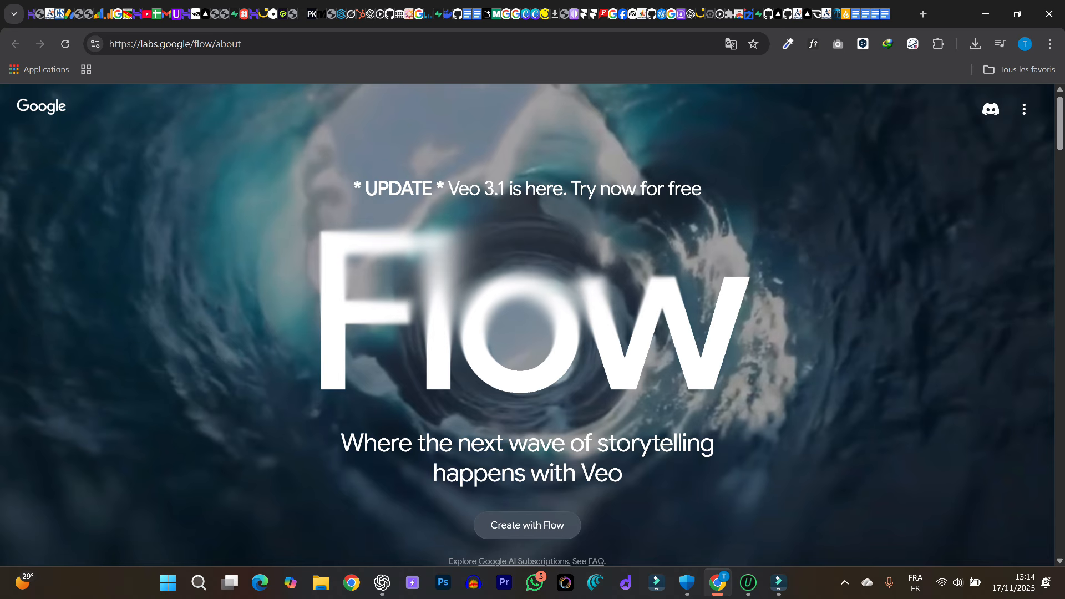
Open the Flow workspace from its landing page and start a new project
scroll(528, 324, "down", 4)
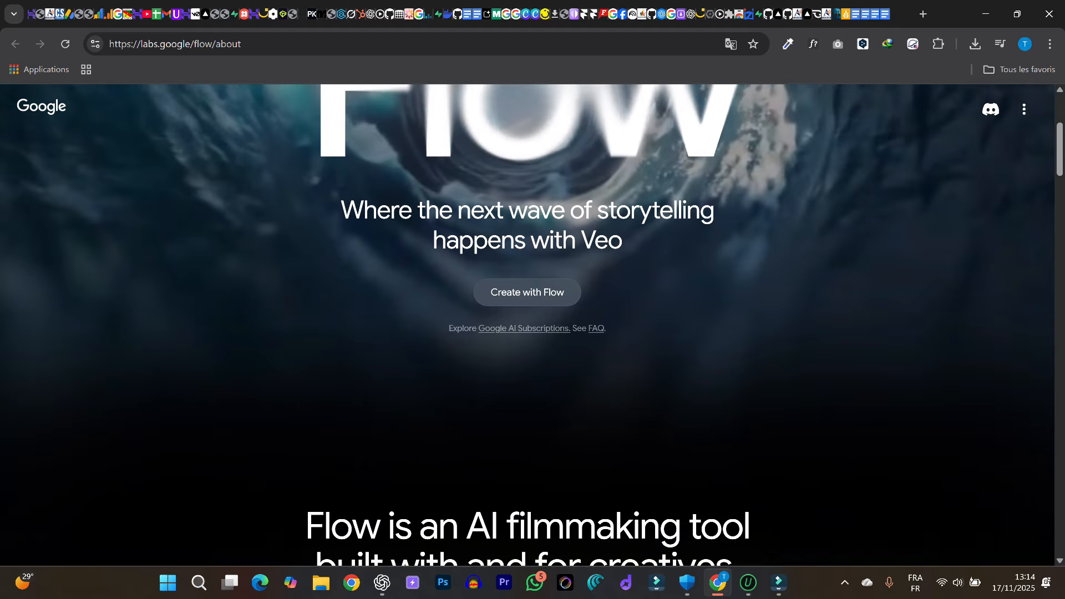
scroll(527, 325, "up", 4)
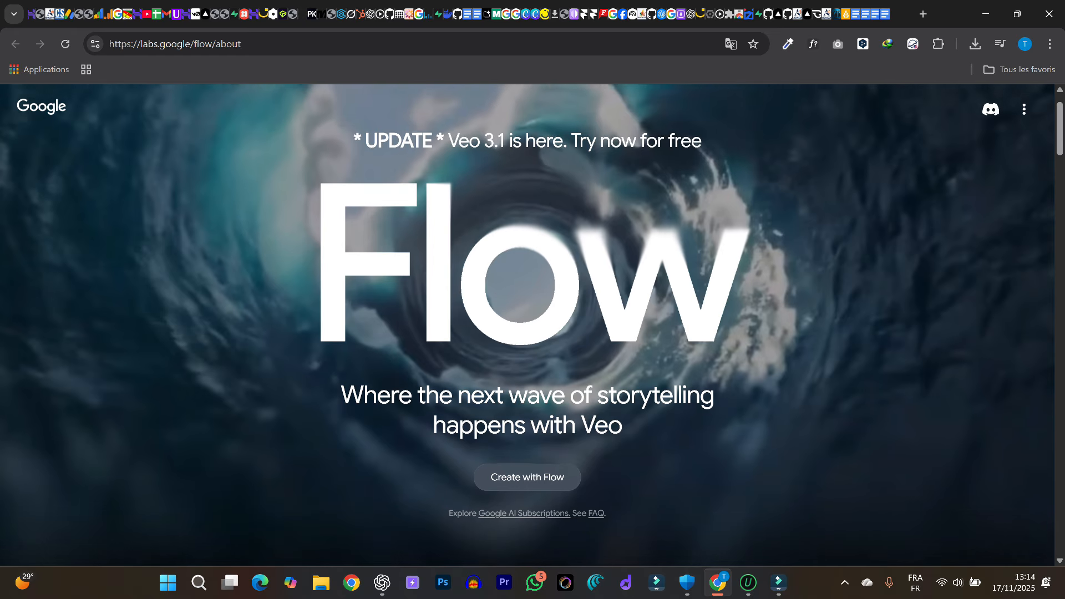
scroll(527, 324, "down", 2)
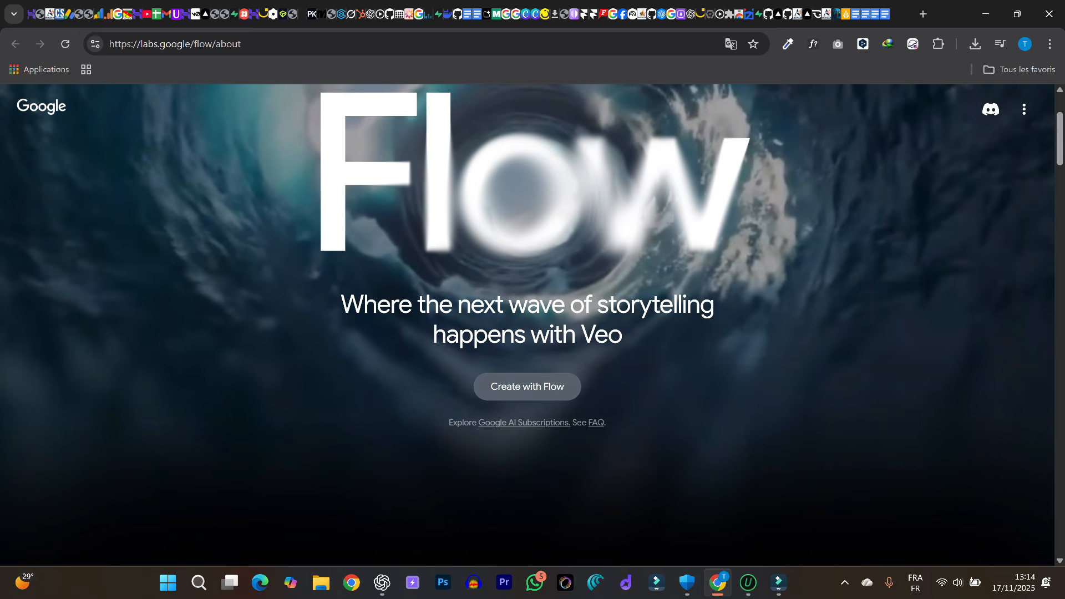
left_click(527, 386)
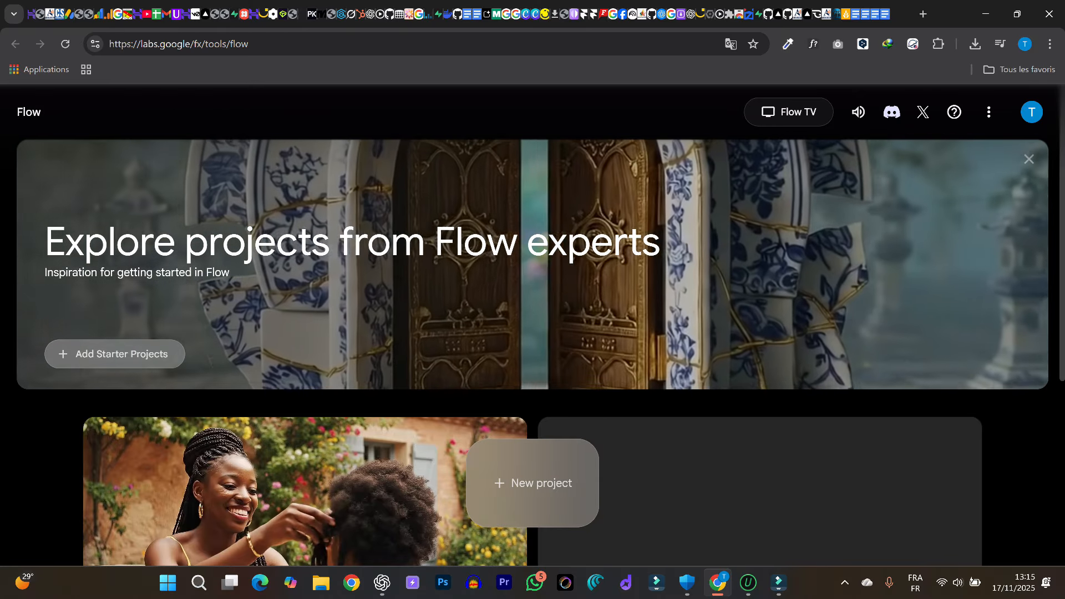
scroll(305, 333, "down", 1)
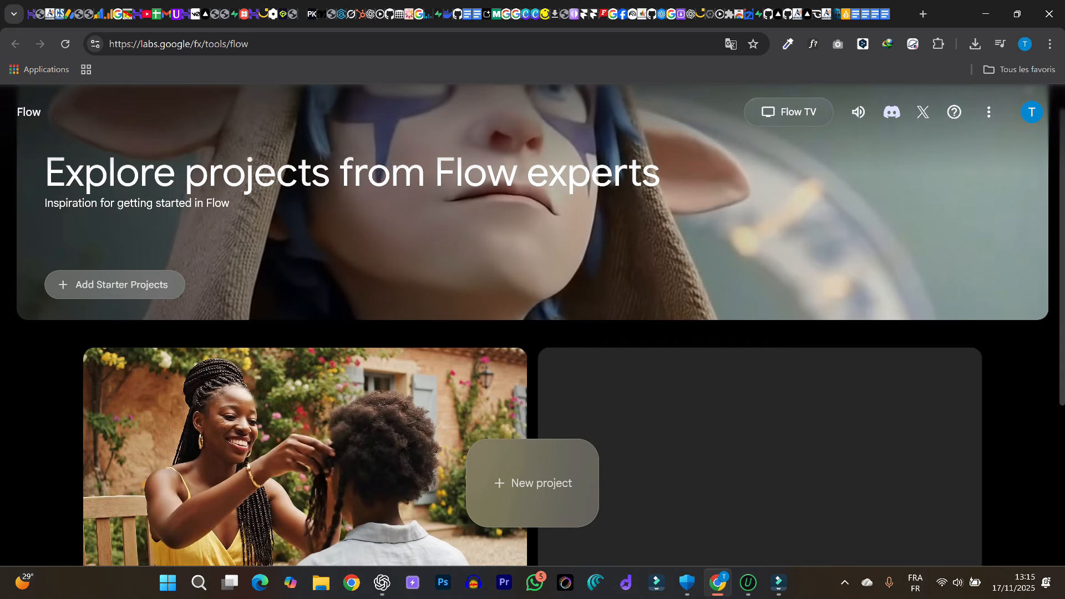
scroll(305, 333, "down", 2)
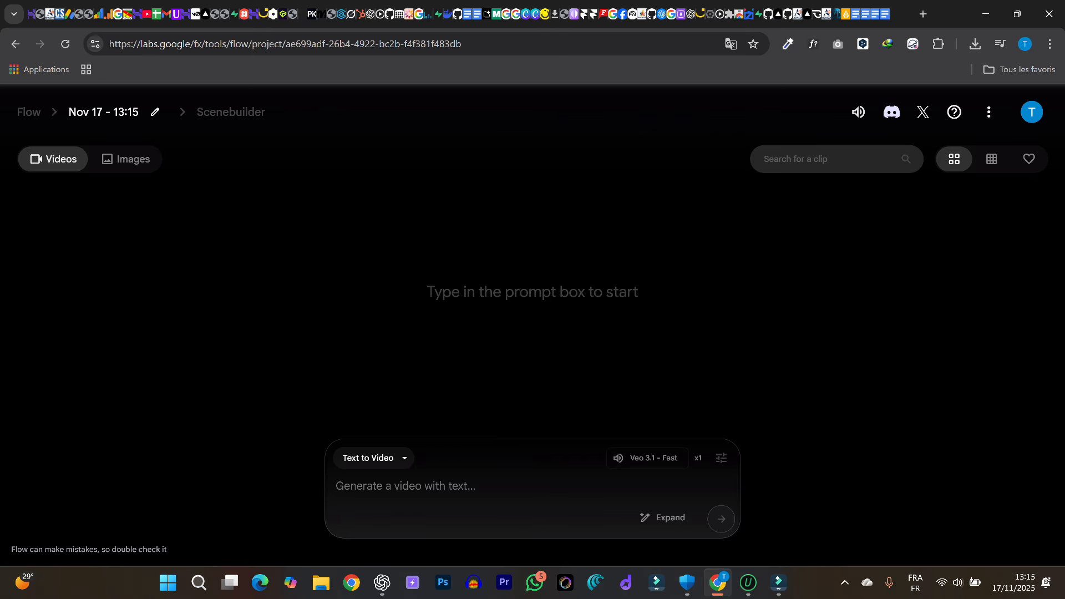
Switch the generation model to Veo 3.1 - Quality, and set it back to Veo 3.1 - Fast
left_click(720, 458)
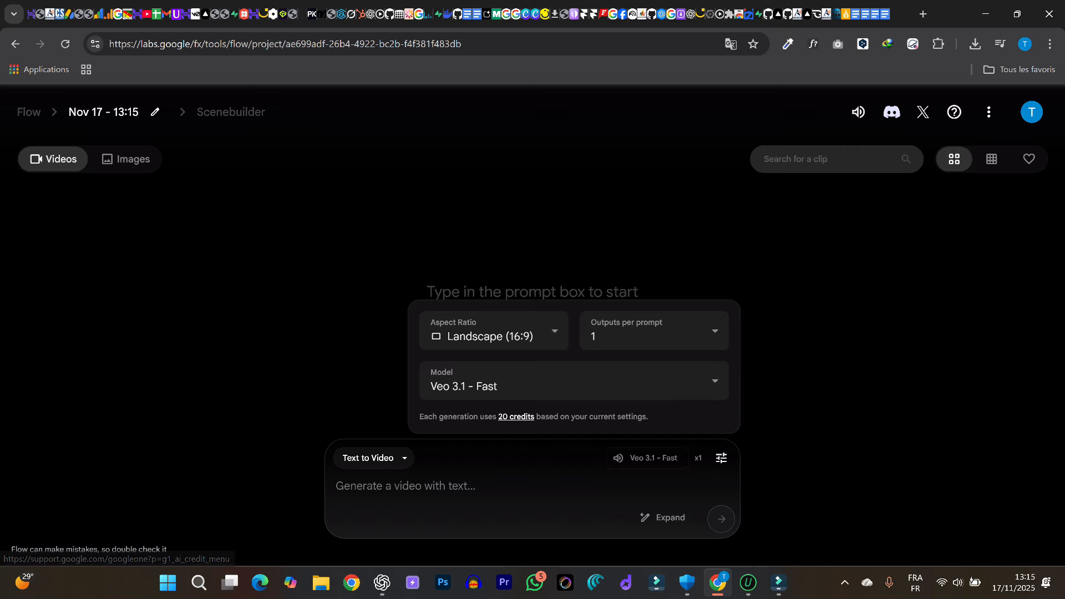
left_click(543, 382)
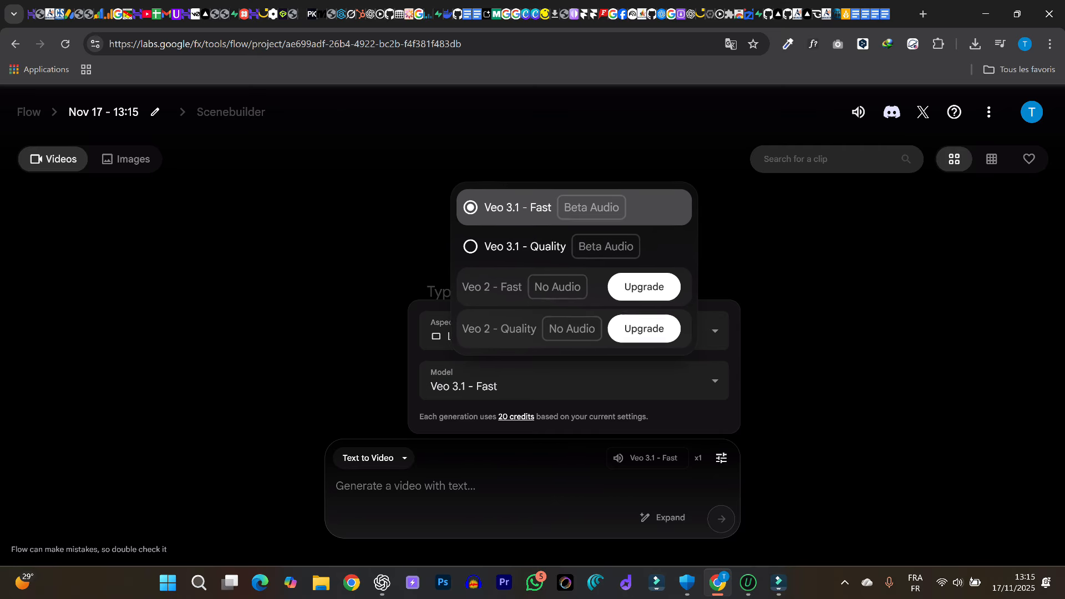
left_click(574, 246)
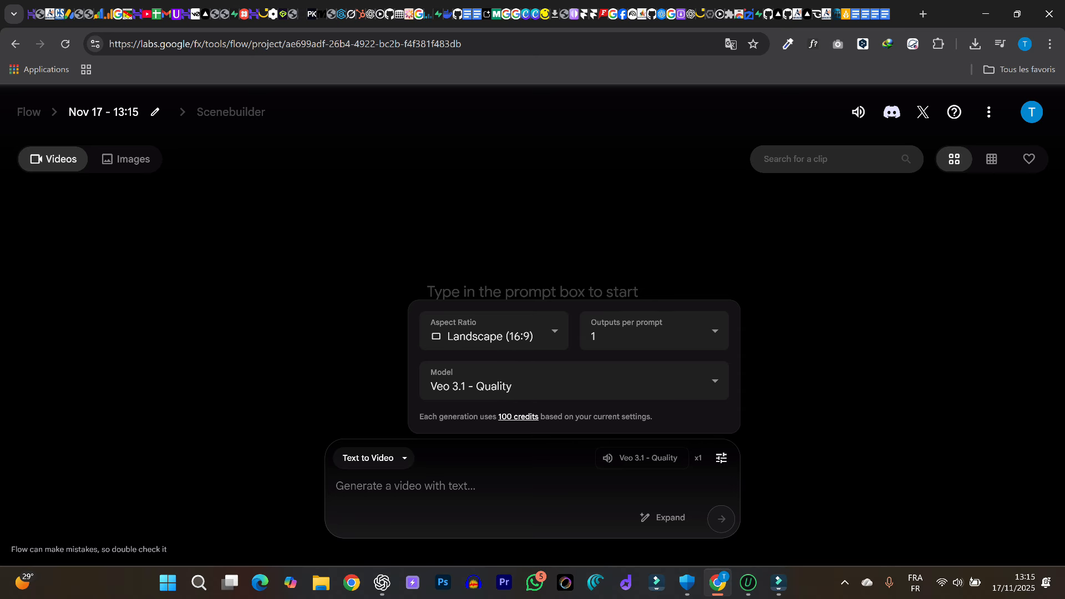
left_click(535, 382)
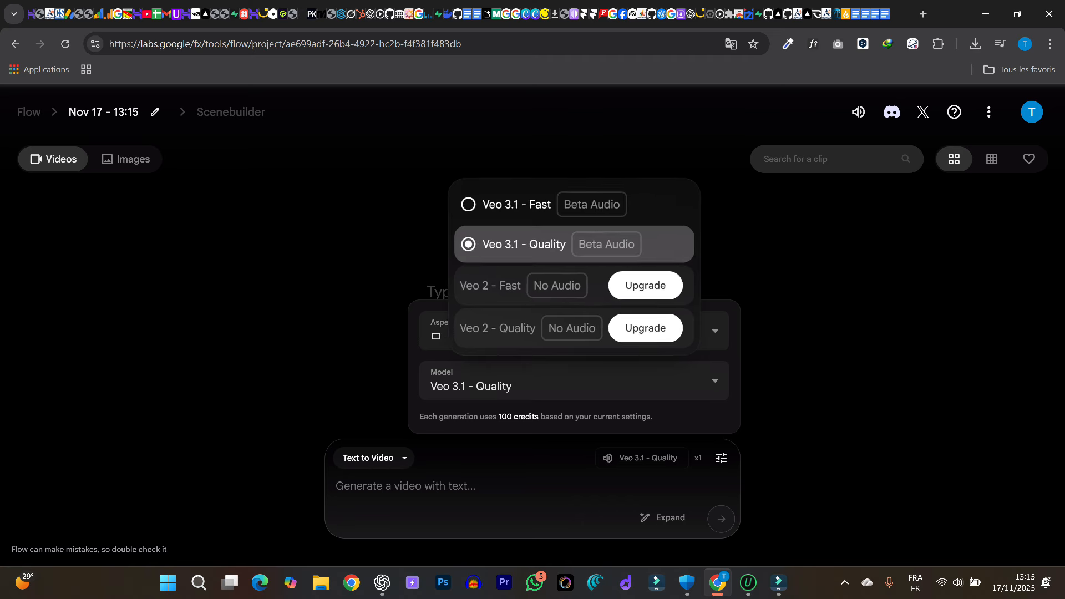
left_click(554, 210)
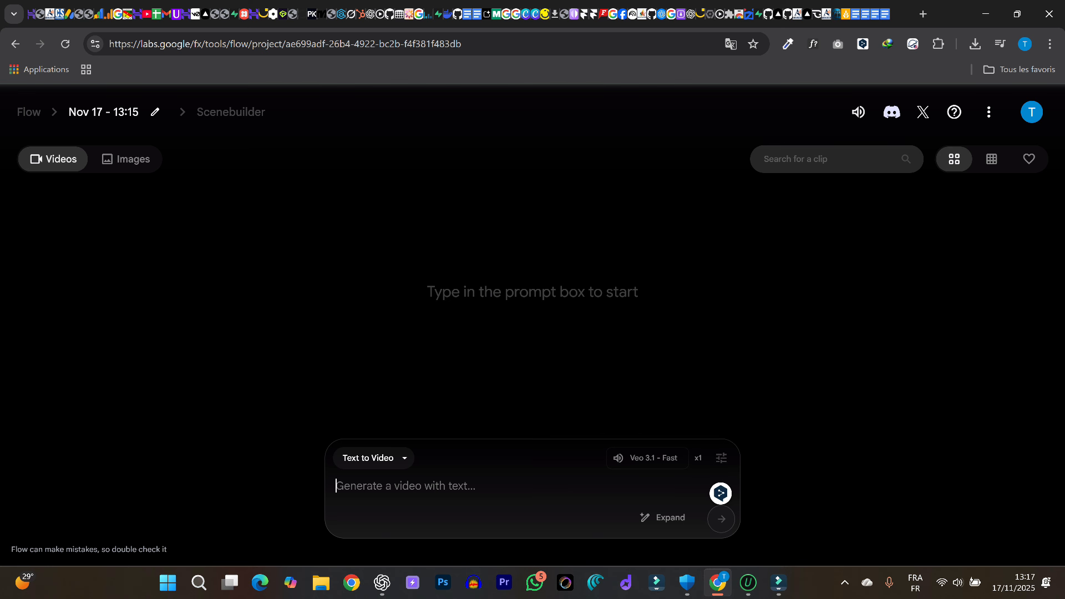
Generate a text-to-video clip from the copied French JSON prompt about a young African woman washing dishes, and check the account's AI credits
key("ctrl+v")
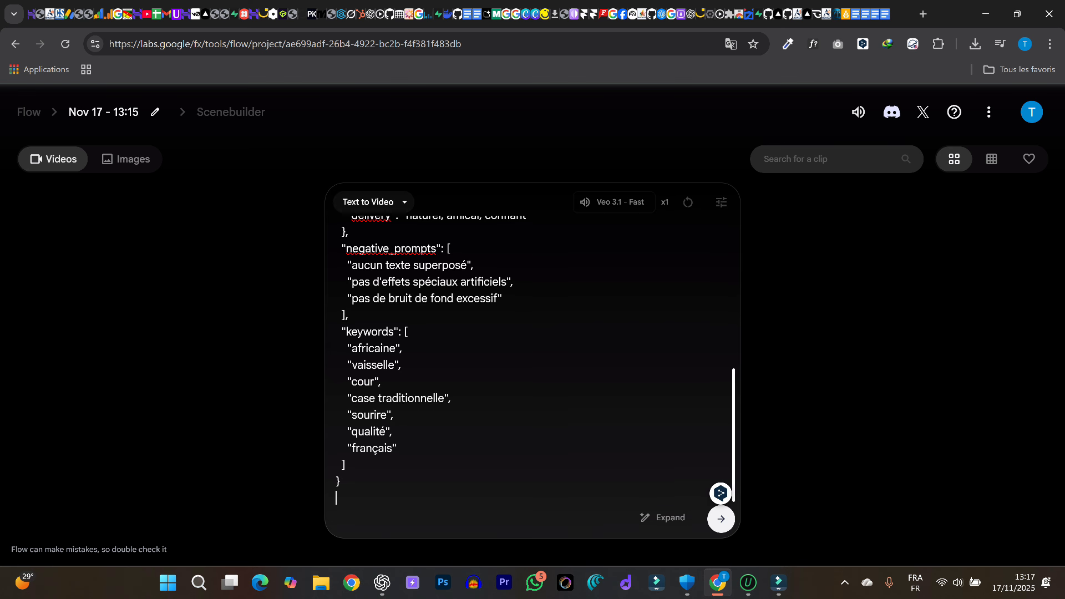
key("Return")
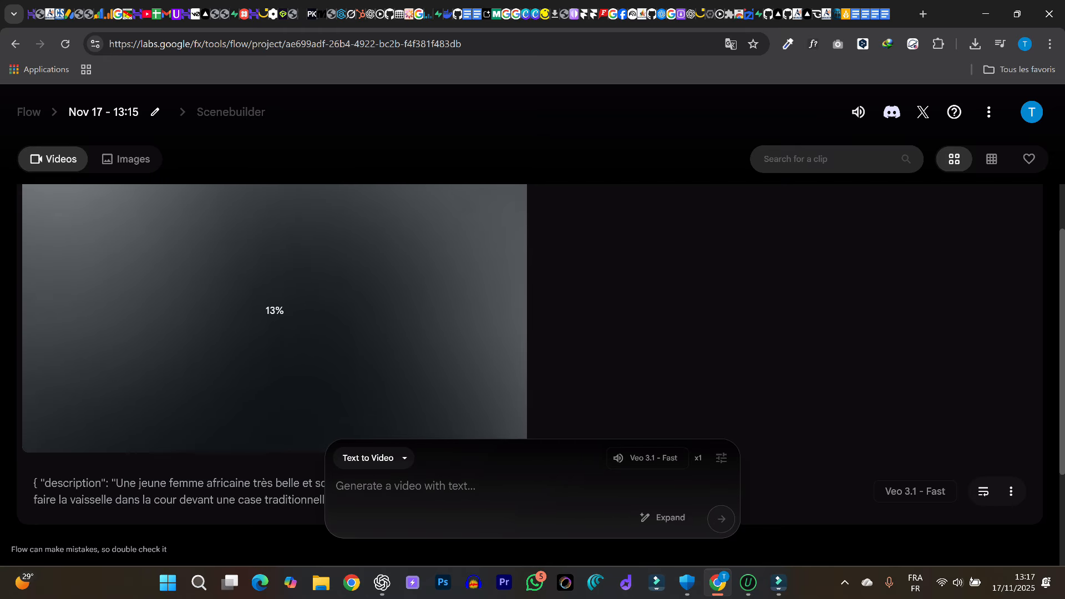
left_click(1031, 112)
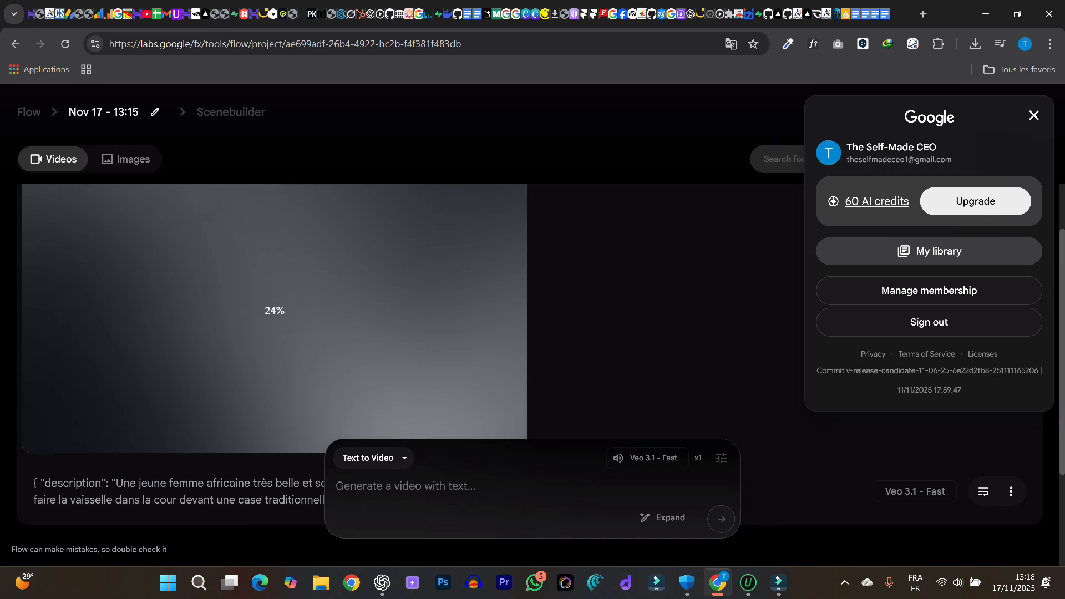
key("Escape")
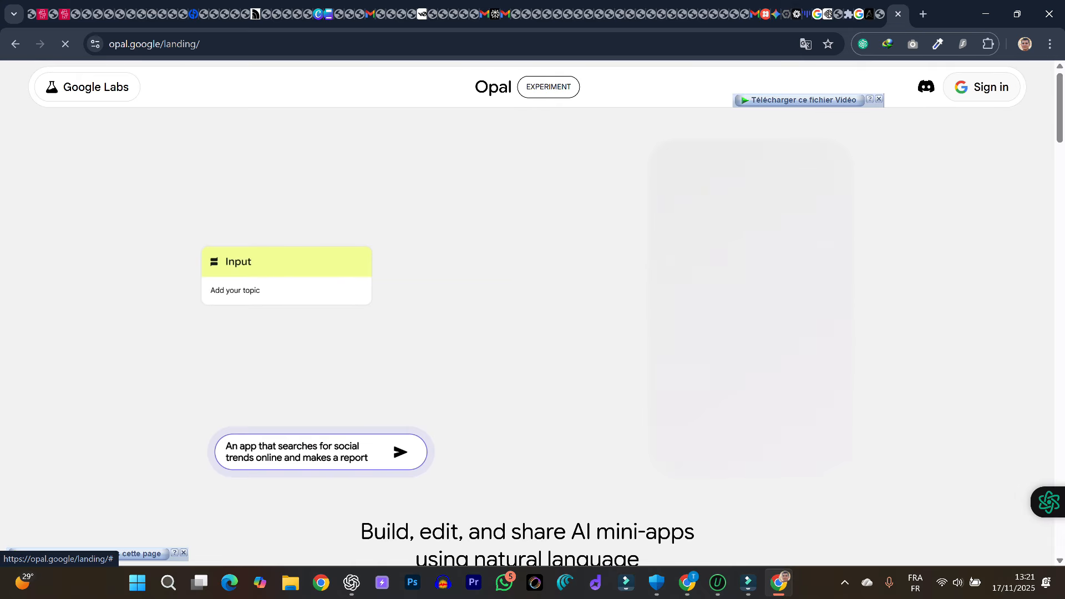
Sign in to Opal with the first Google account and allow access to its email address
left_click(981, 87)
left_click(637, 134)
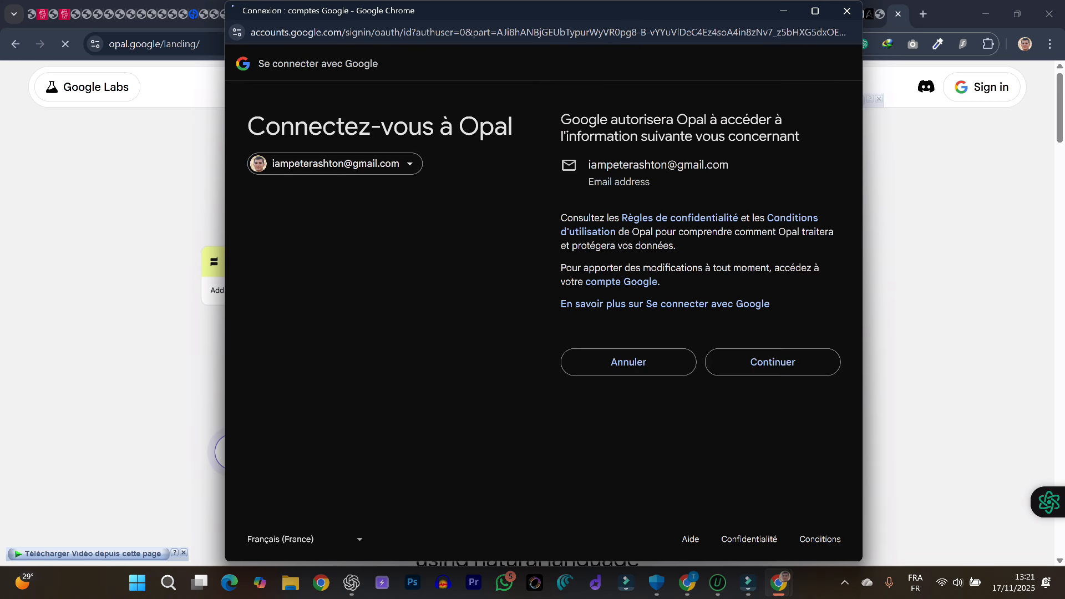
left_click(773, 362)
scroll(543, 305, "down", 5)
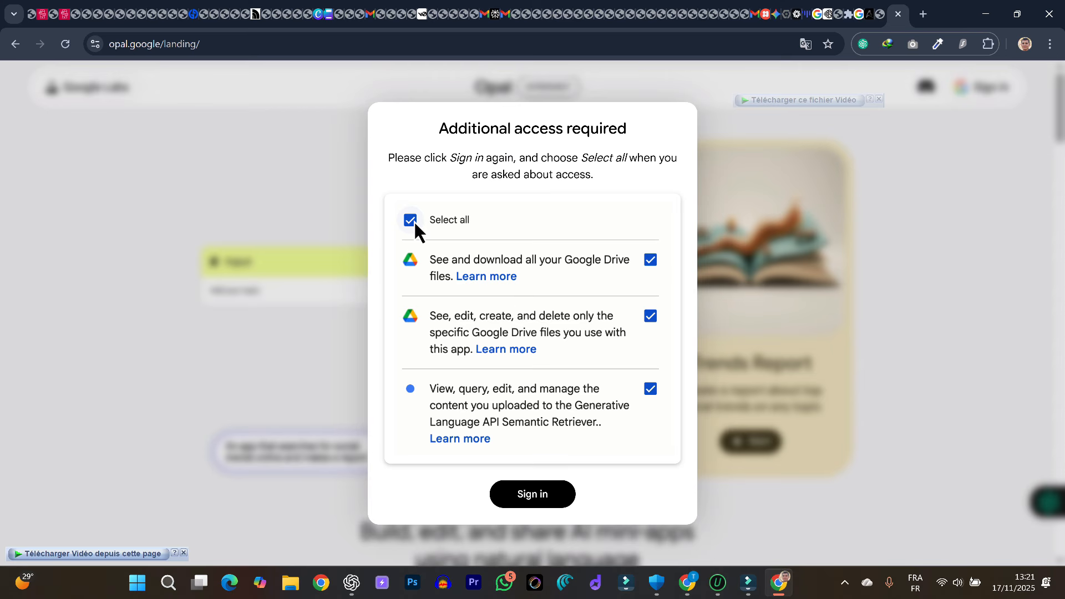
Sign in to Opal again with access to all requested Google services granted, and confirm the welcome dialog with both options enabled
left_click(414, 220)
left_click(532, 494)
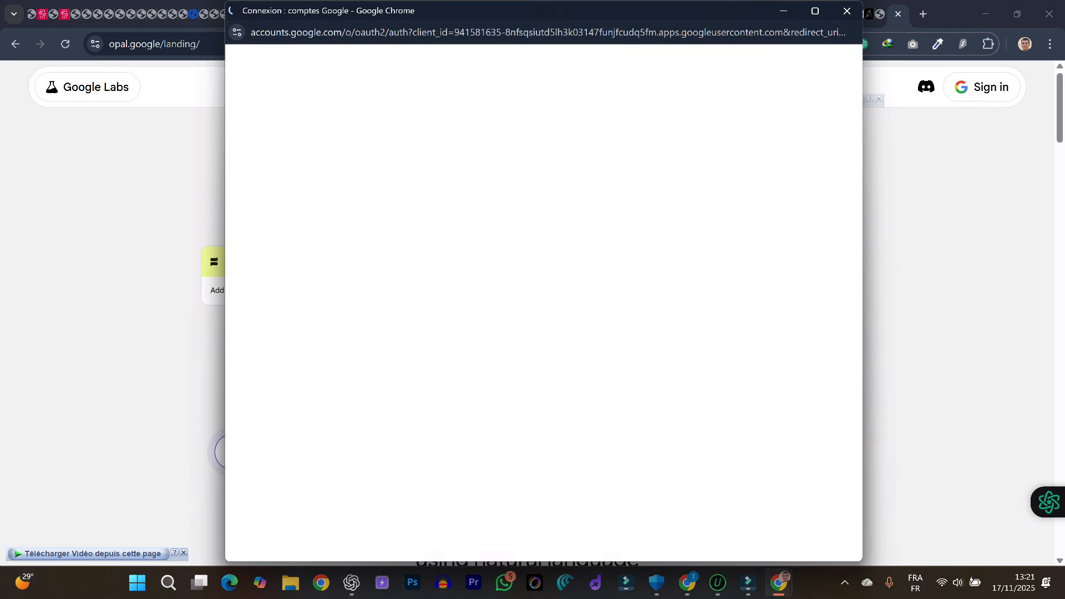
left_click(666, 134)
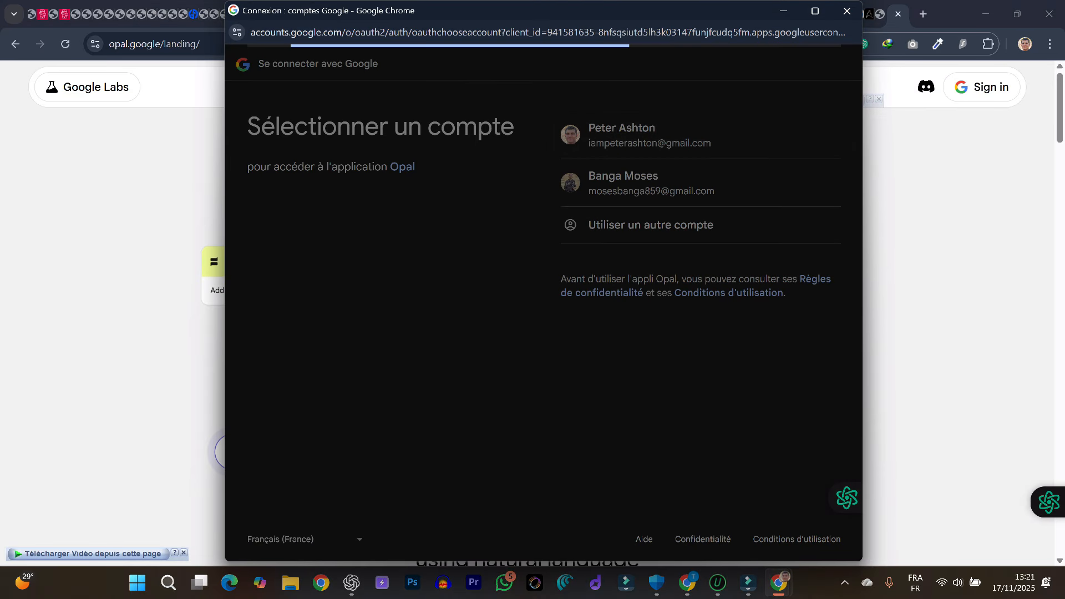
left_click(772, 262)
left_click(564, 171)
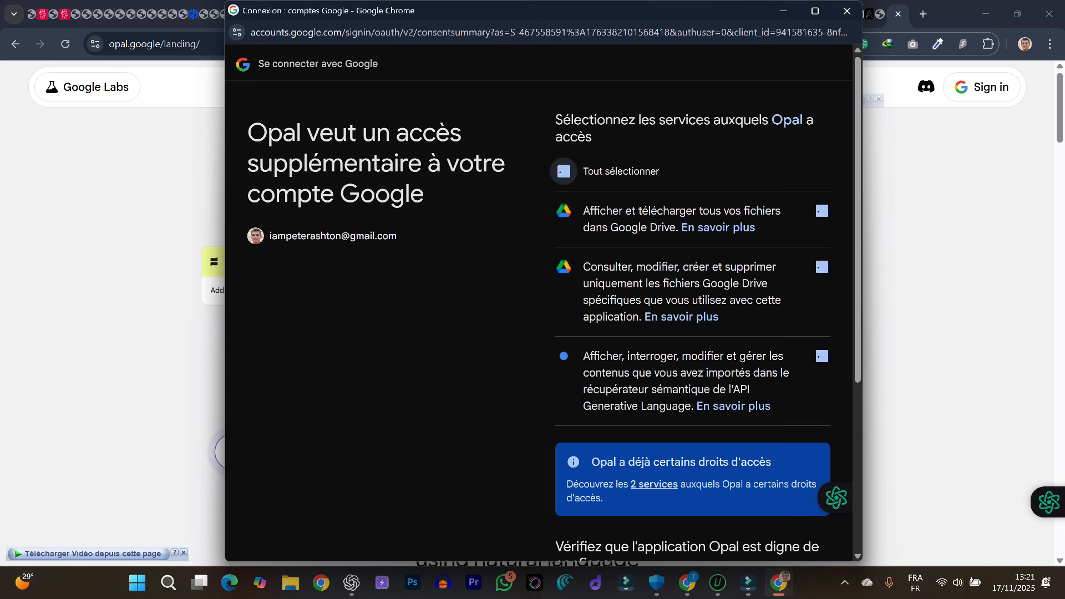
scroll(555, 305, "down", 4)
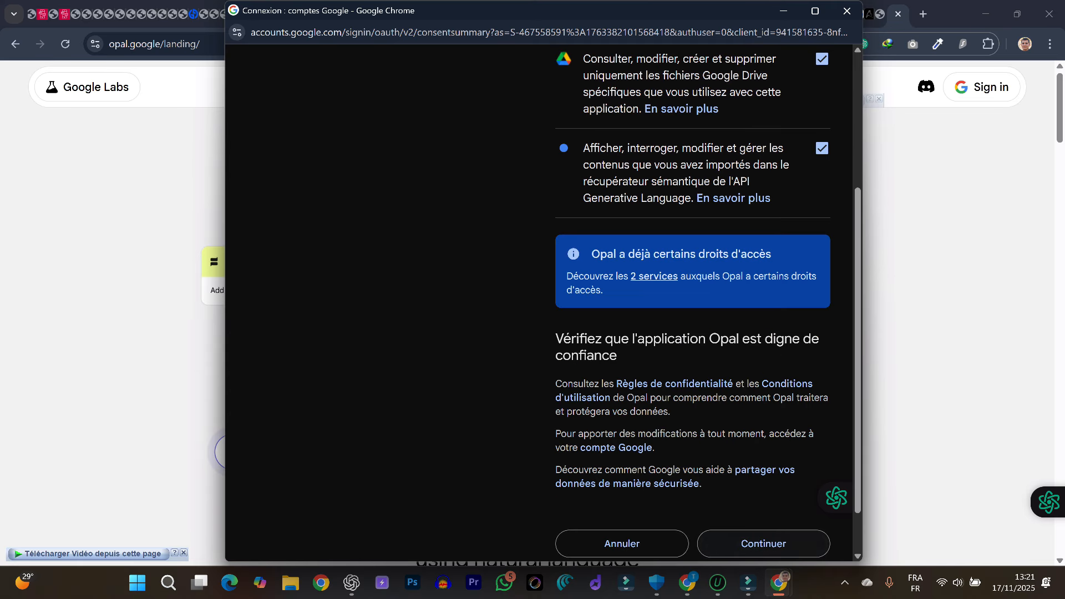
left_click(763, 544)
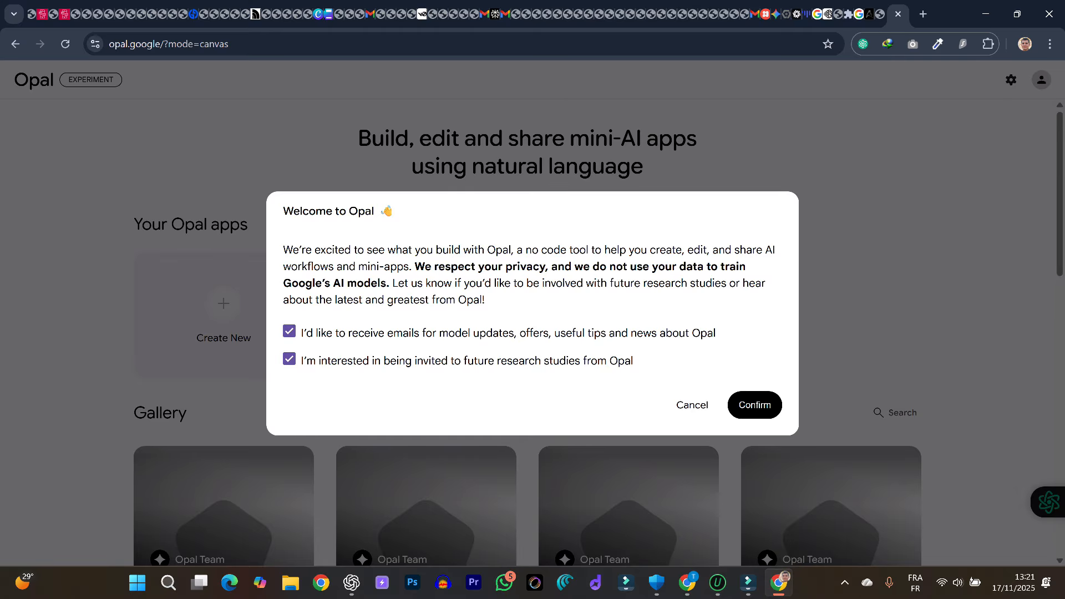
left_click(755, 404)
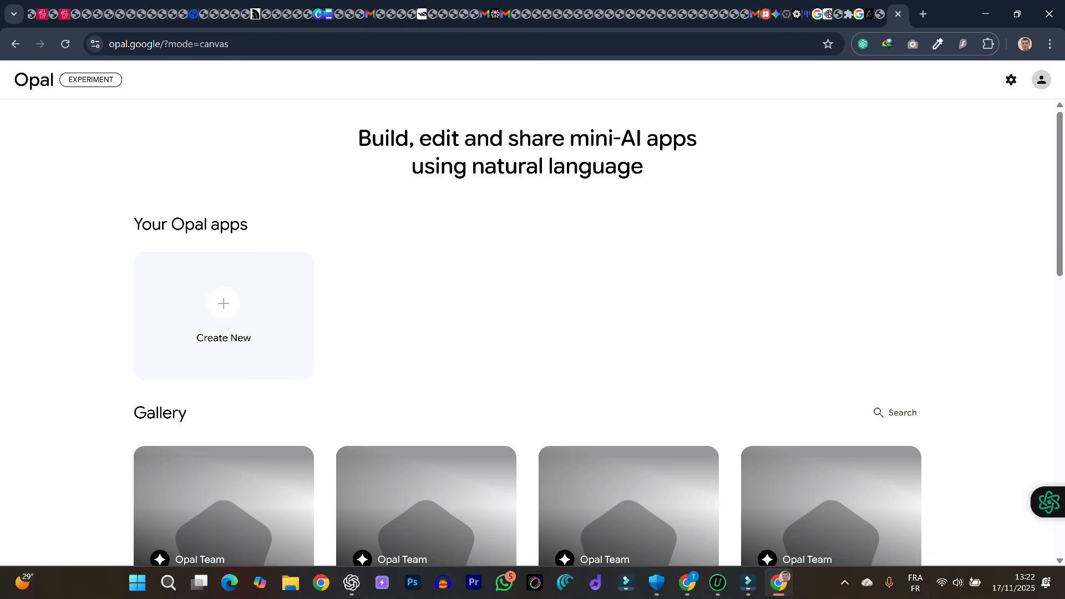
Browse the Opal gallery and create a new Opal app
scroll(533, 332, "down", 3)
scroll(532, 333, "up", 3)
scroll(533, 333, "down", 5)
scroll(532, 333, "up", 5)
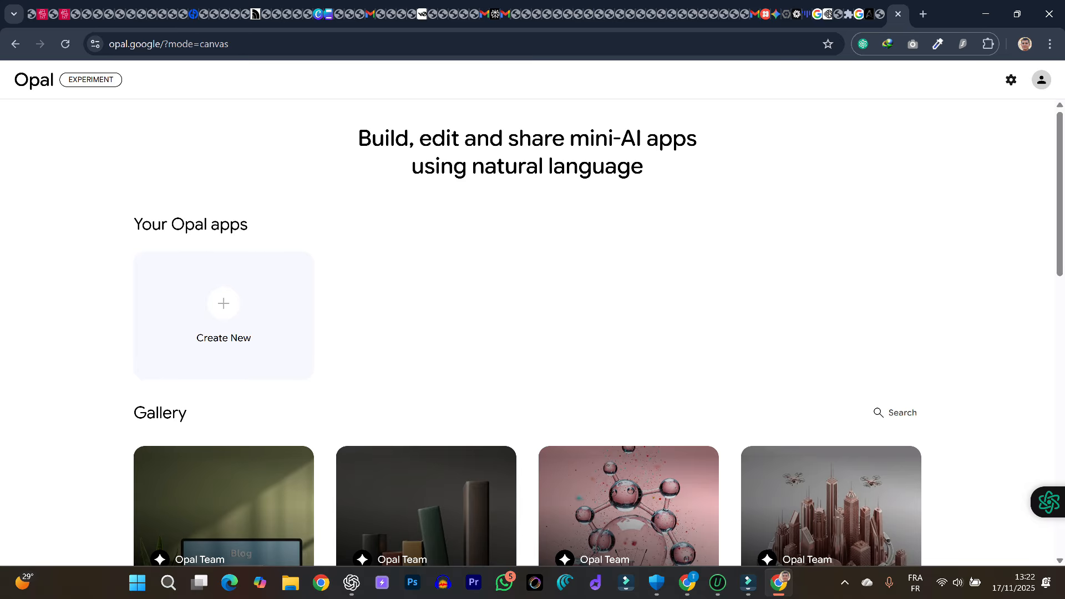
left_click(224, 311)
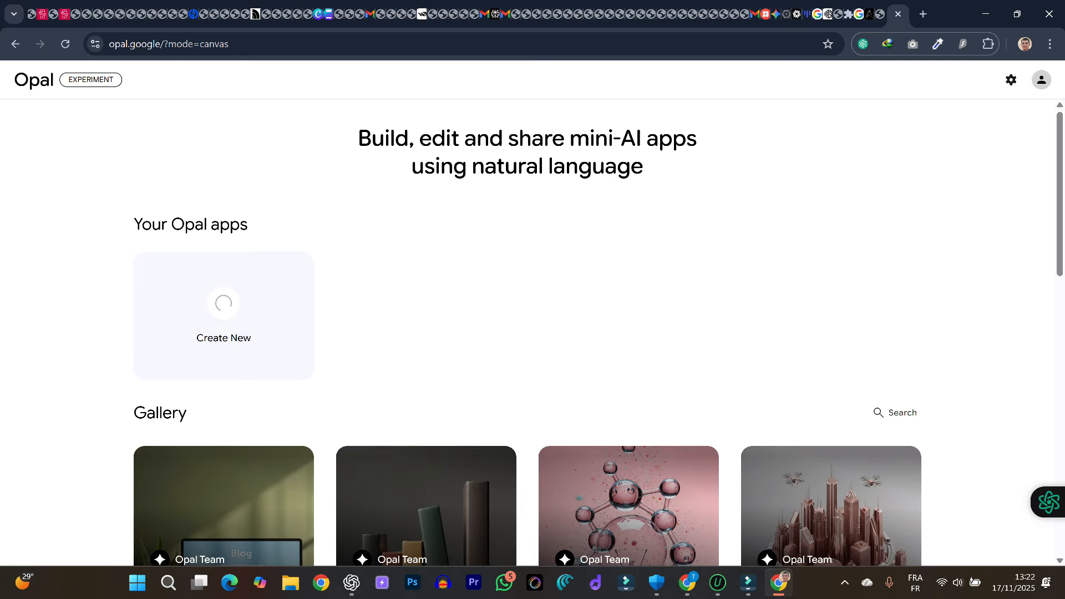